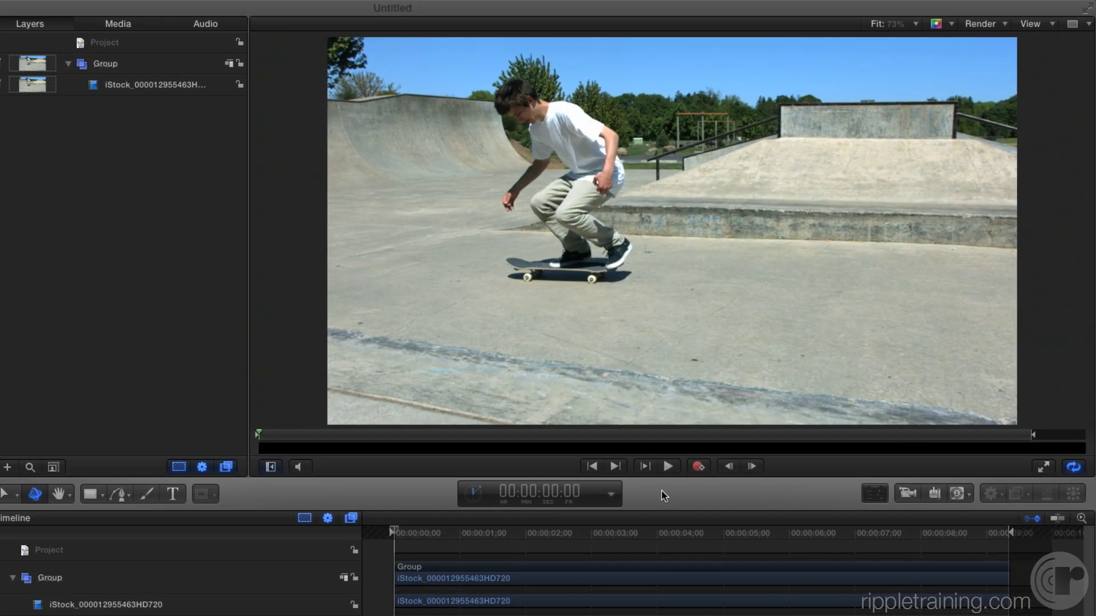
Preview the clip, add a camera, switch the group to 3D, and move the Camera HUD aside
left_click(667, 468)
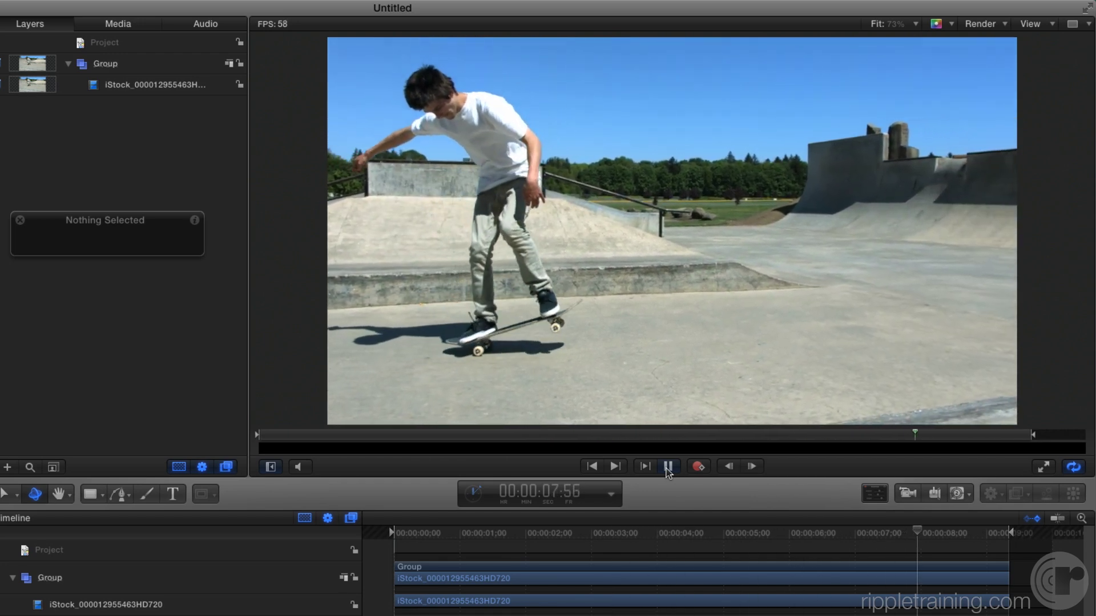
left_click(667, 468)
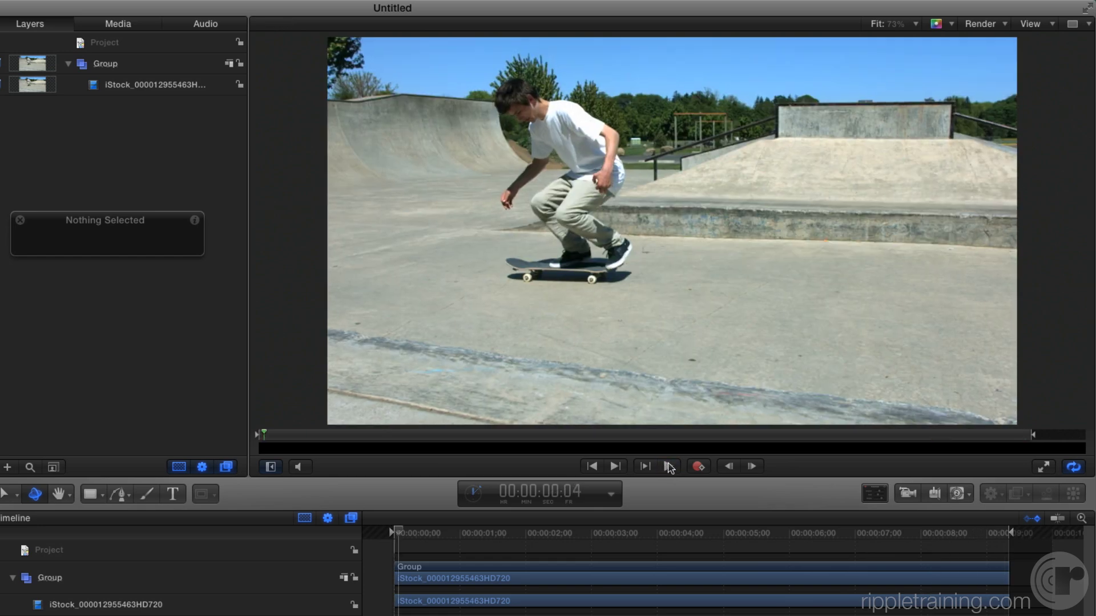
left_click(907, 493)
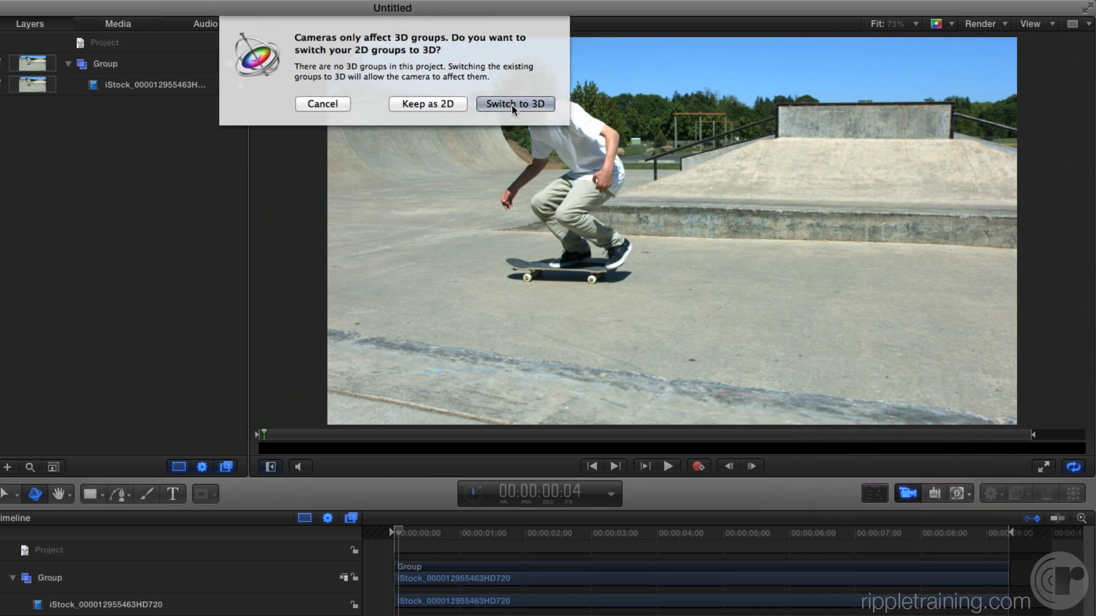
left_click(513, 104)
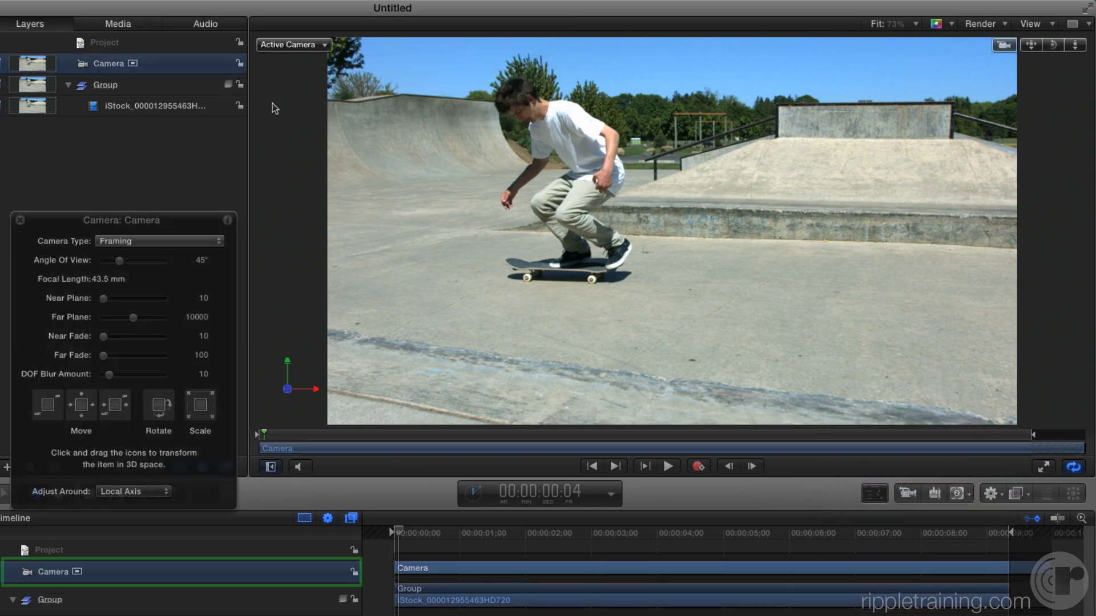
left_click_drag(195, 219, 191, 181)
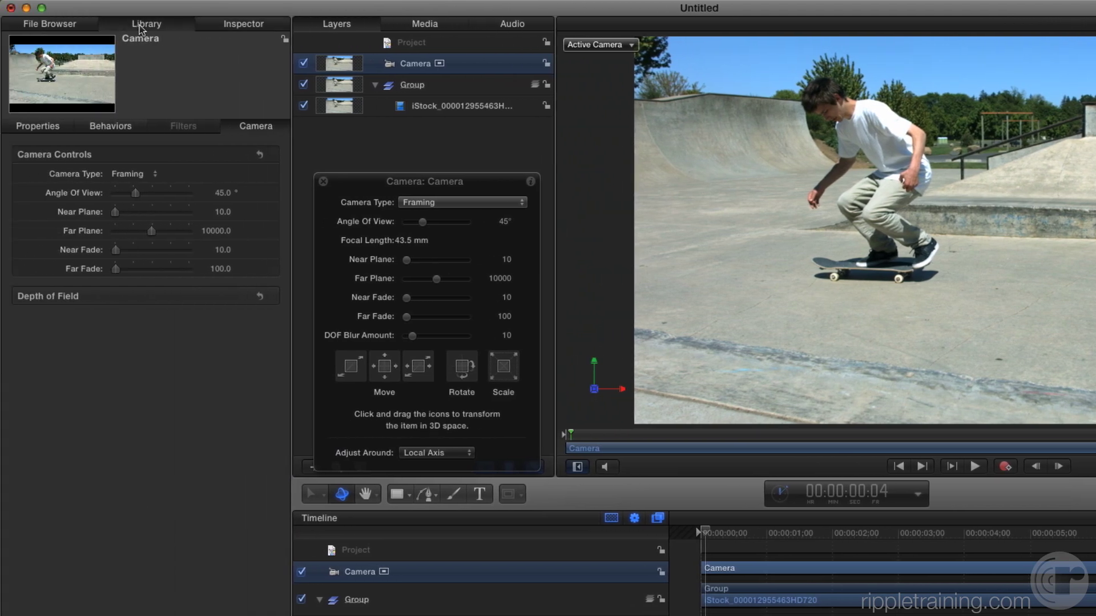
Drag the Basic Motion Move behavior from the Library onto the Camera layer
left_click(143, 25)
left_click(61, 143)
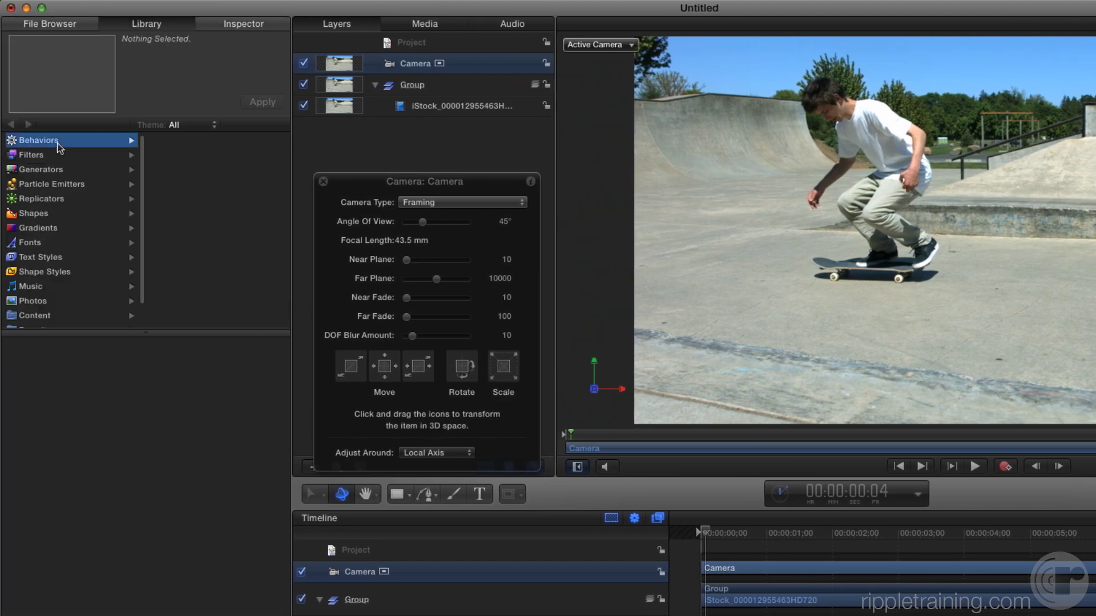
left_click(178, 184)
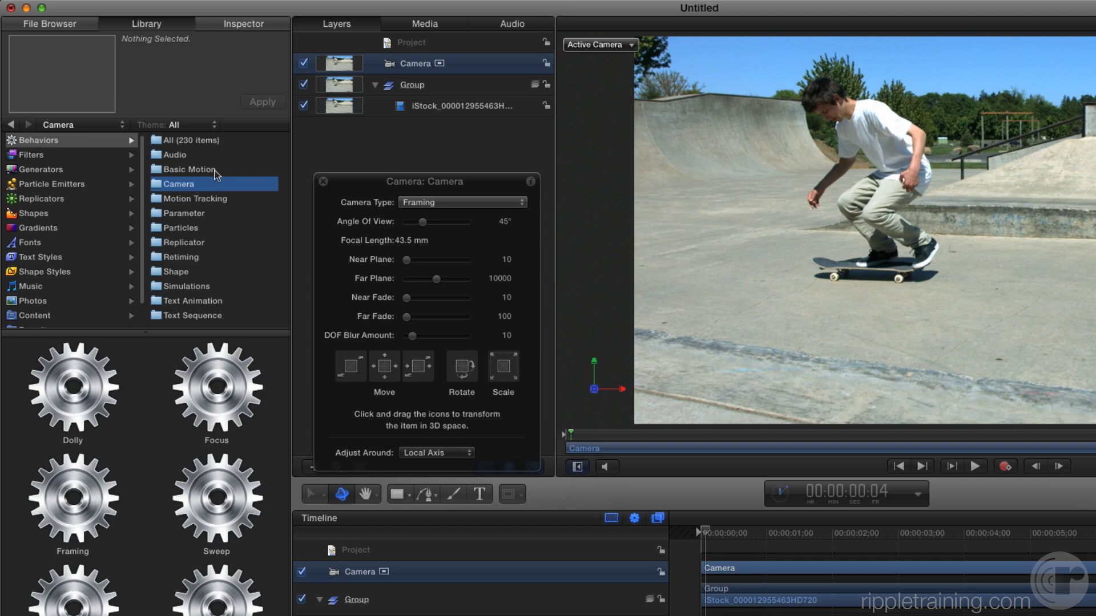
left_click(216, 170)
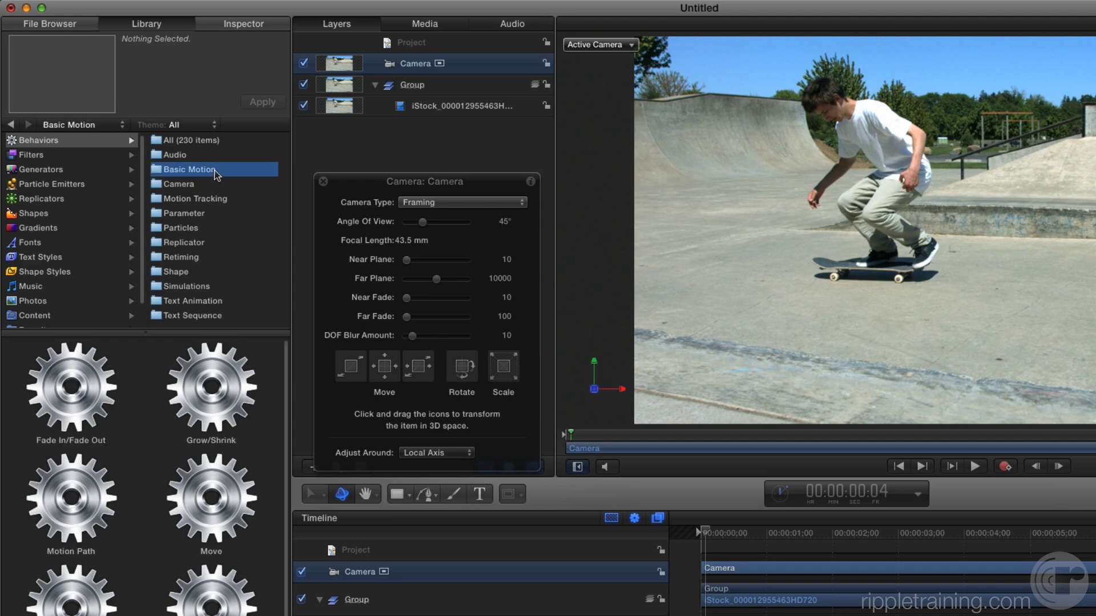
scroll(178, 536, "down", 2)
left_click(206, 490)
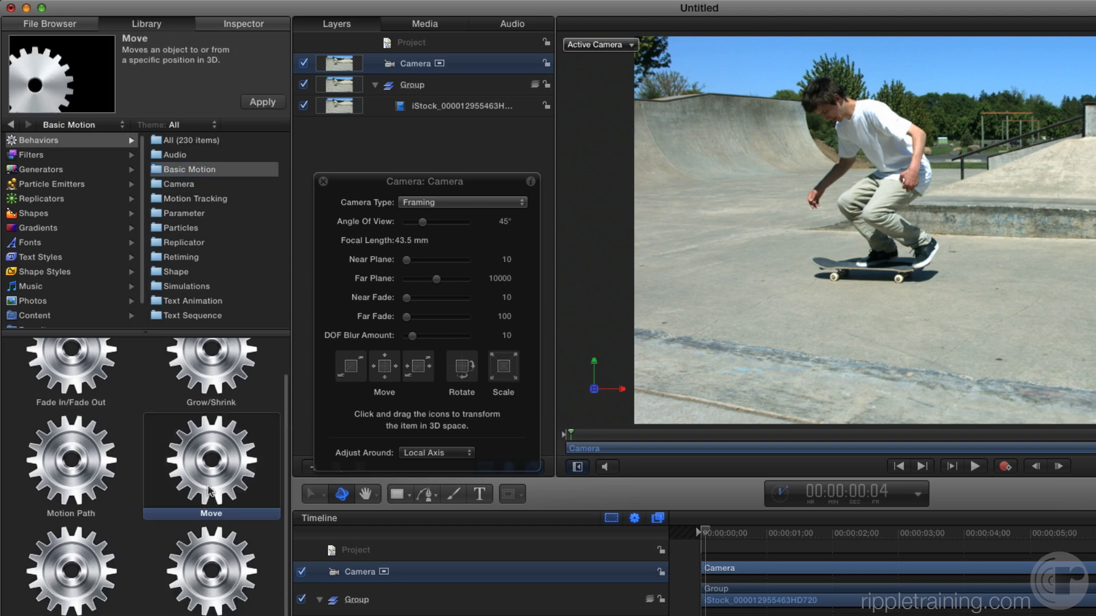
left_click_drag(205, 484, 406, 68)
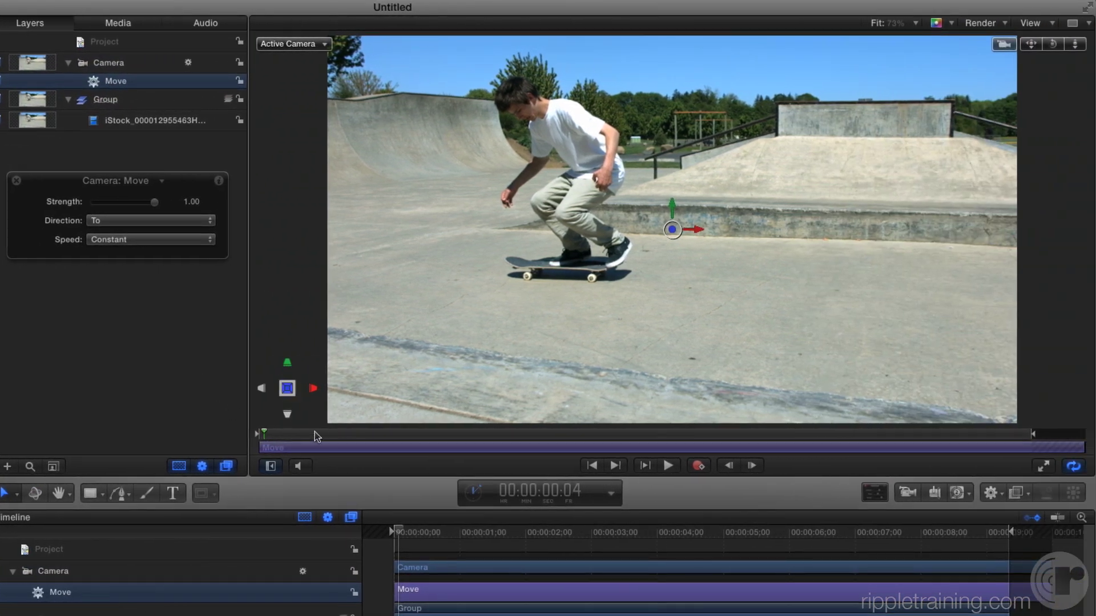
Set the Move behavior's In point at 00:00:00:51 and its Out point at 00:00:01:50
left_click_drag(269, 435, 329, 437)
key("i")
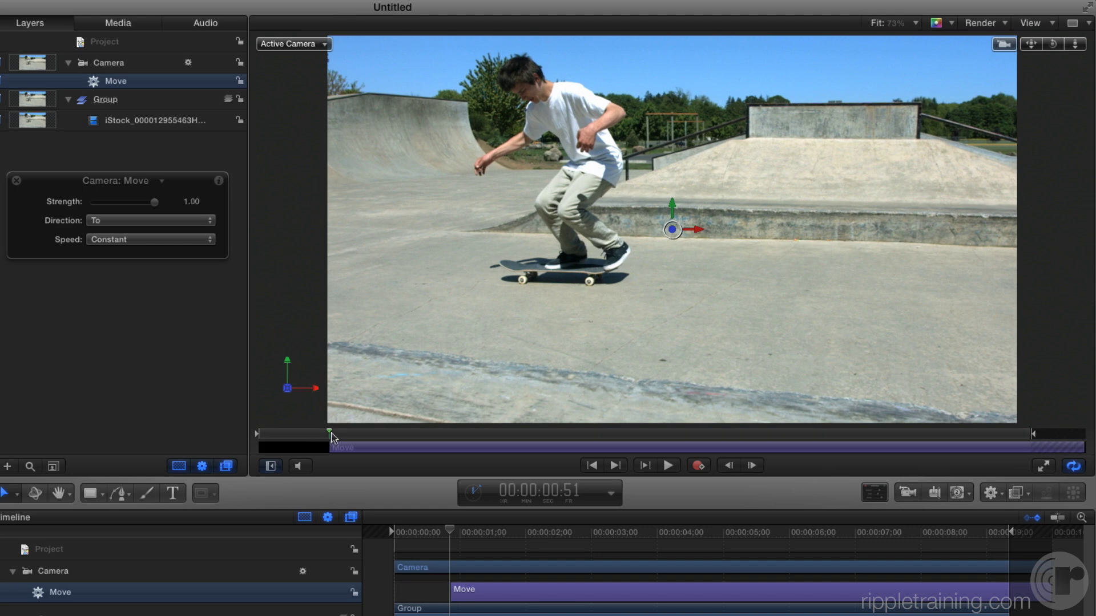
left_click_drag(335, 435, 410, 437)
key("o")
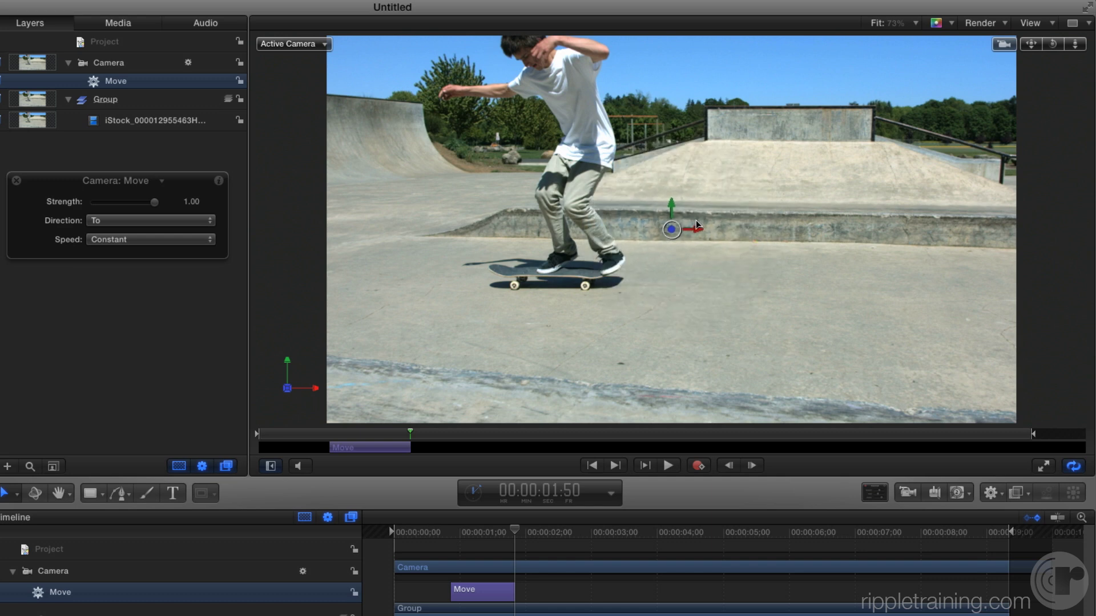
Recentre the camera on the skateboard along X and Y, then dolly in close on the board and legs
left_click_drag(691, 230, 581, 231)
left_click_drag(671, 200, 675, 239)
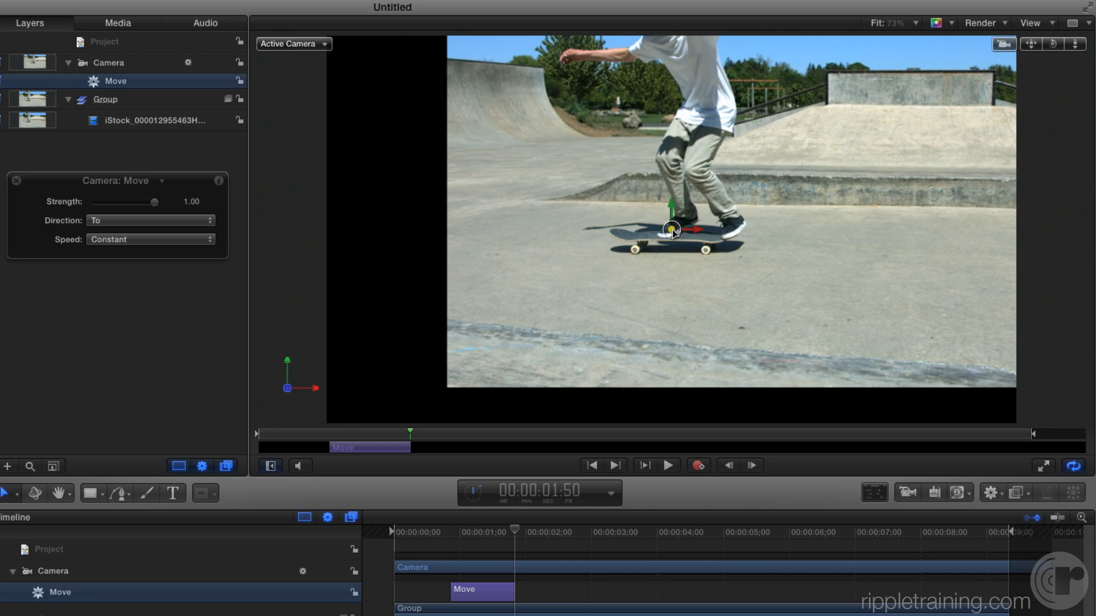
left_click_drag(672, 231, 340, 236)
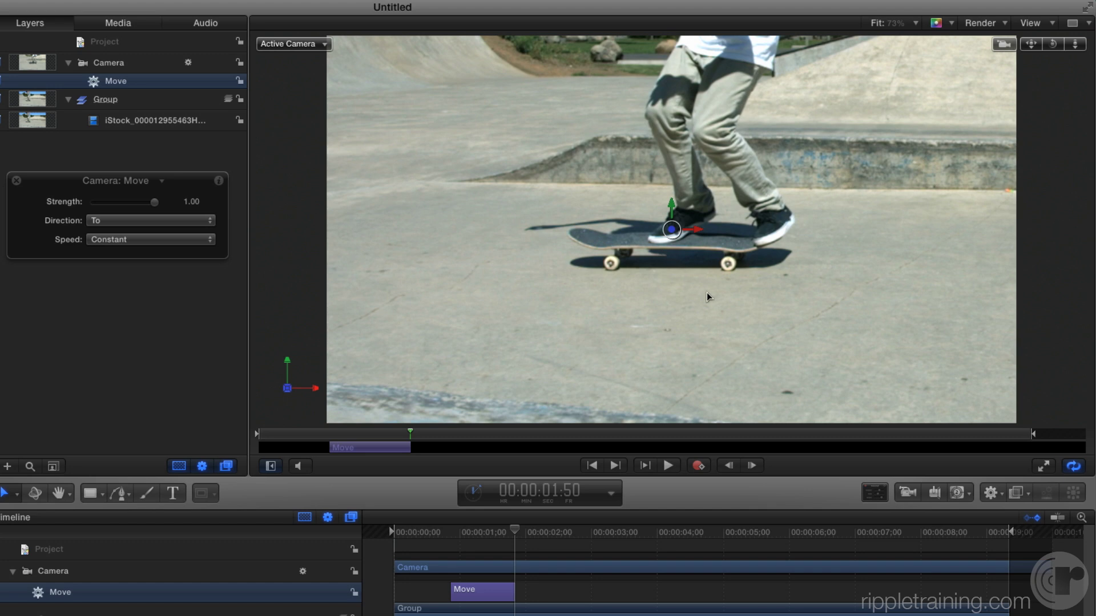
Preview the camera move and scrub through the zoomed-in shot
left_click(297, 433)
left_click(669, 467)
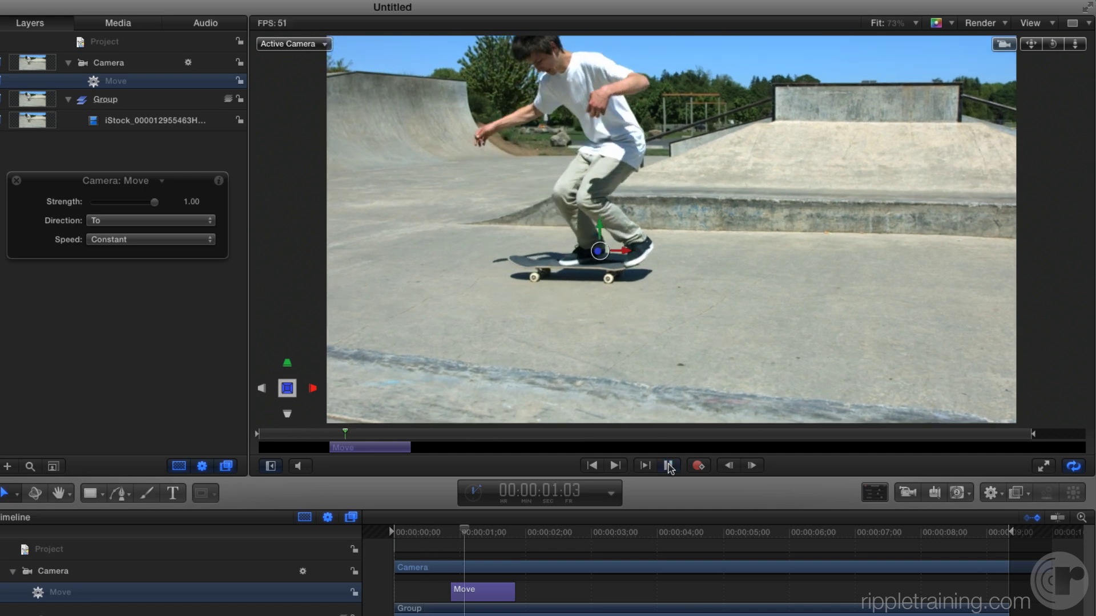
left_click(669, 467)
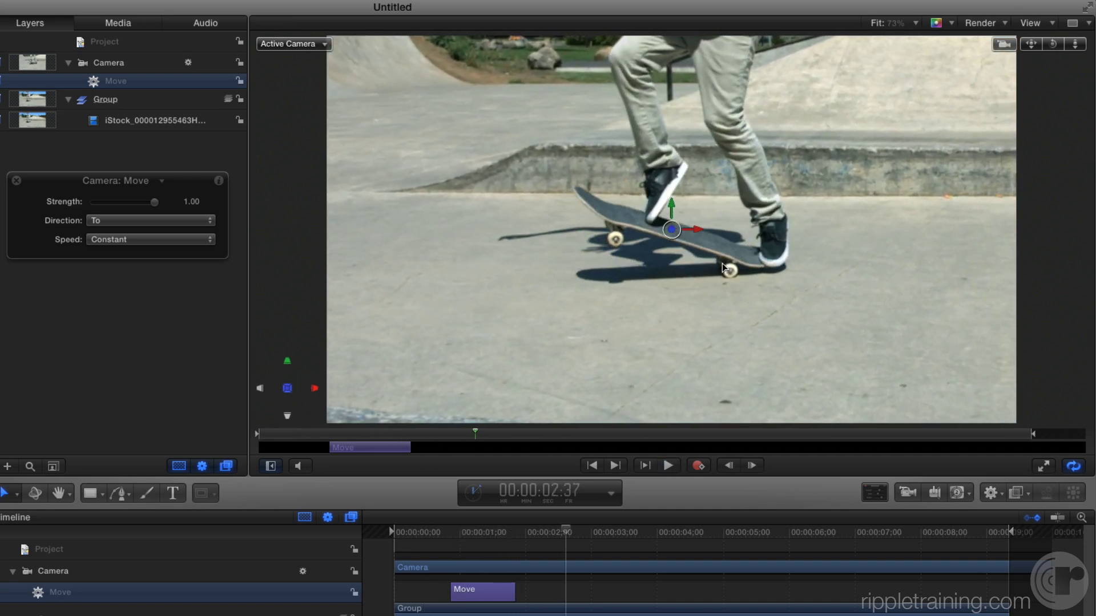
left_click_drag(83, 185, 91, 228)
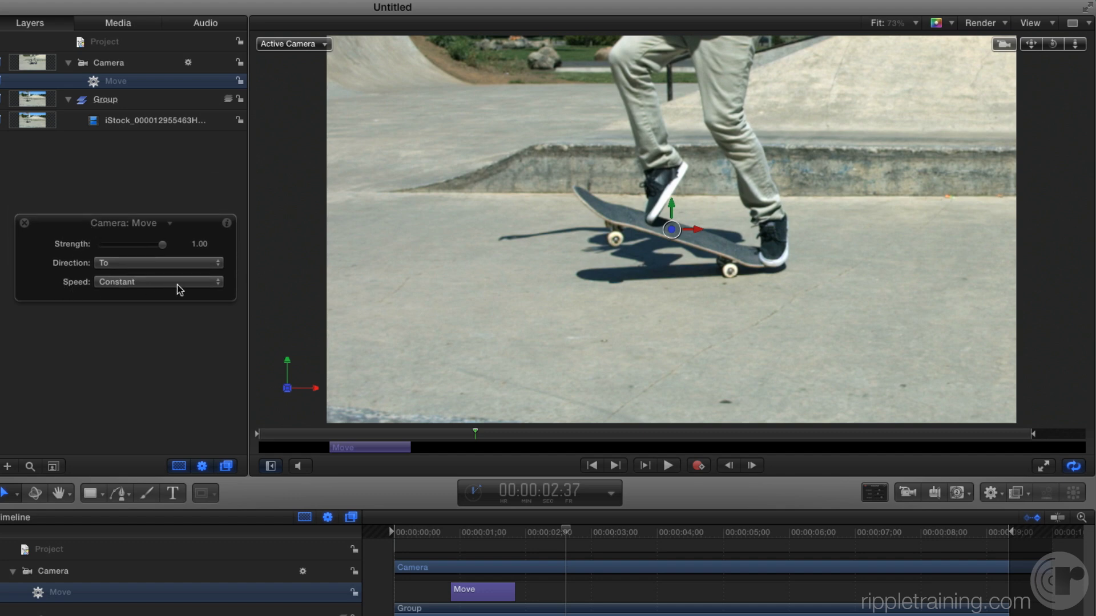
left_click(325, 435)
left_click_drag(324, 440, 417, 438)
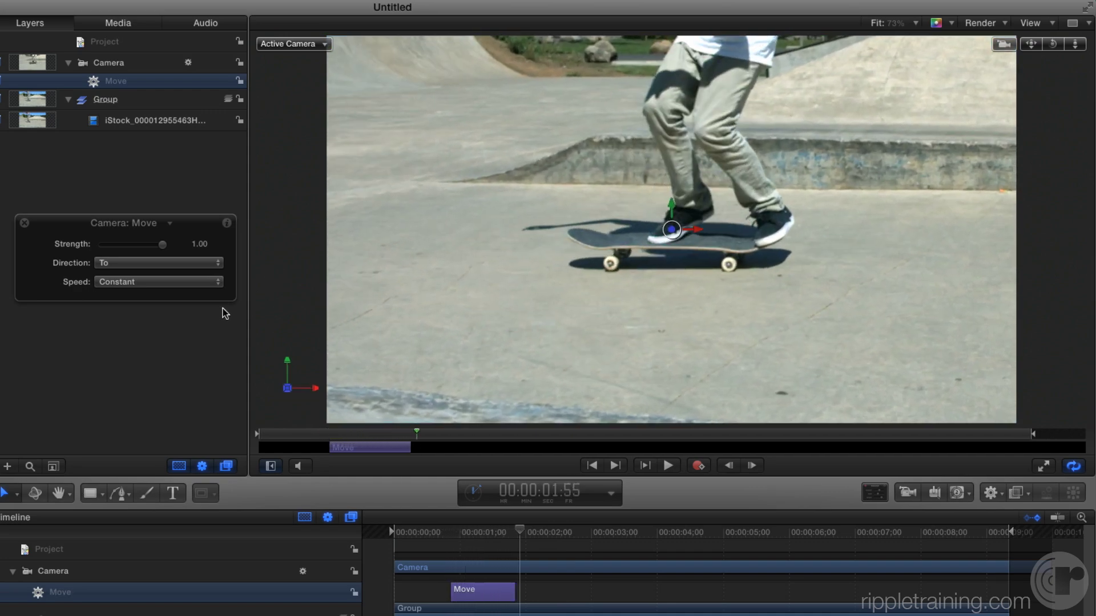
Make the camera Move ease in and out, then play it back
left_click(188, 283)
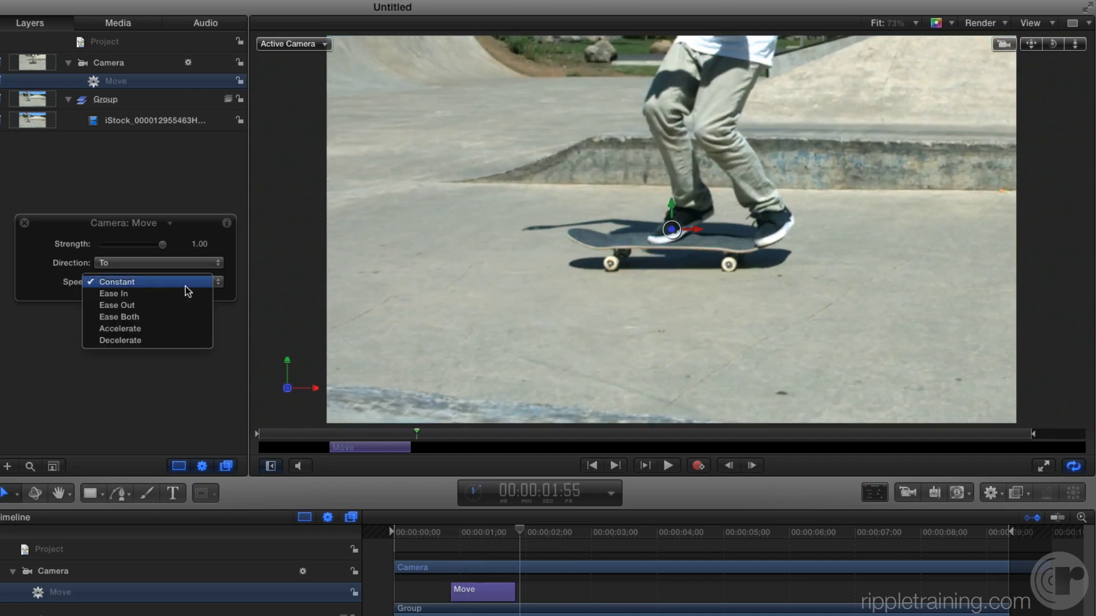
left_click(175, 324)
left_click(306, 435)
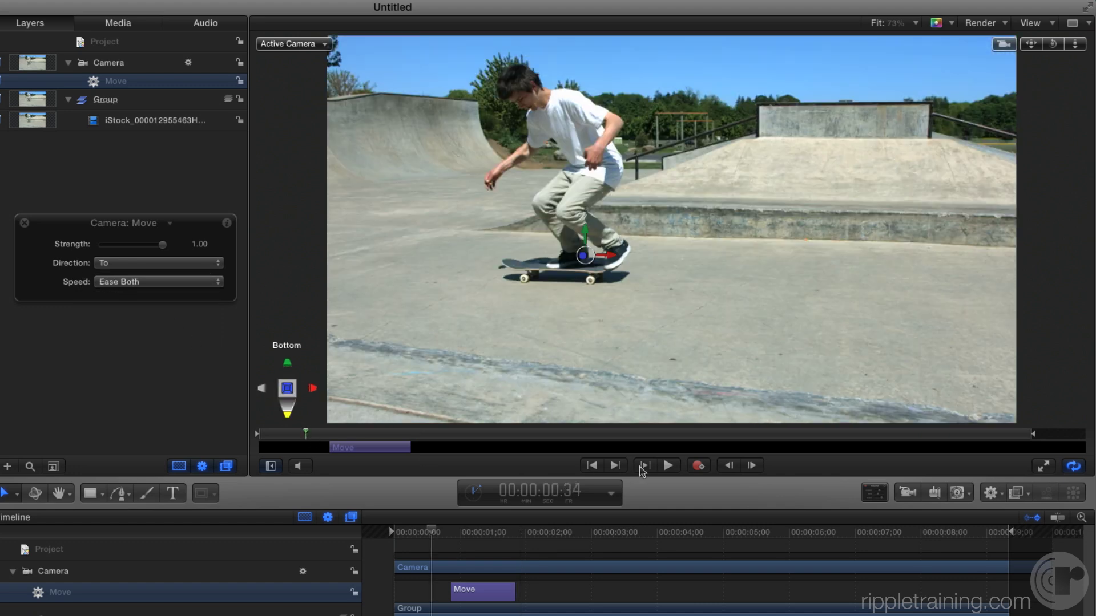
left_click(668, 466)
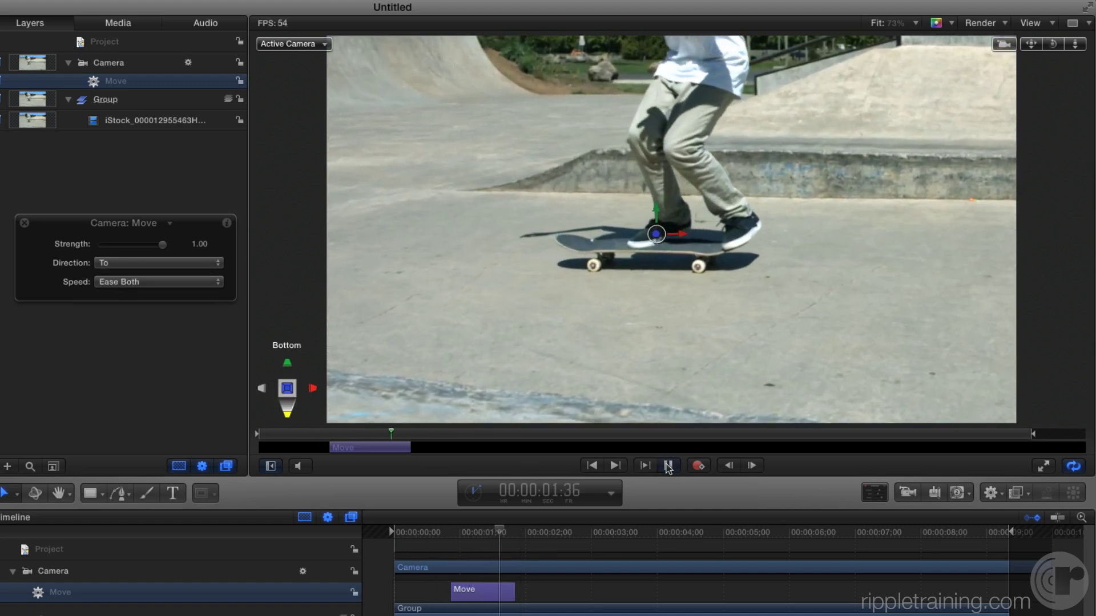
left_click(667, 466)
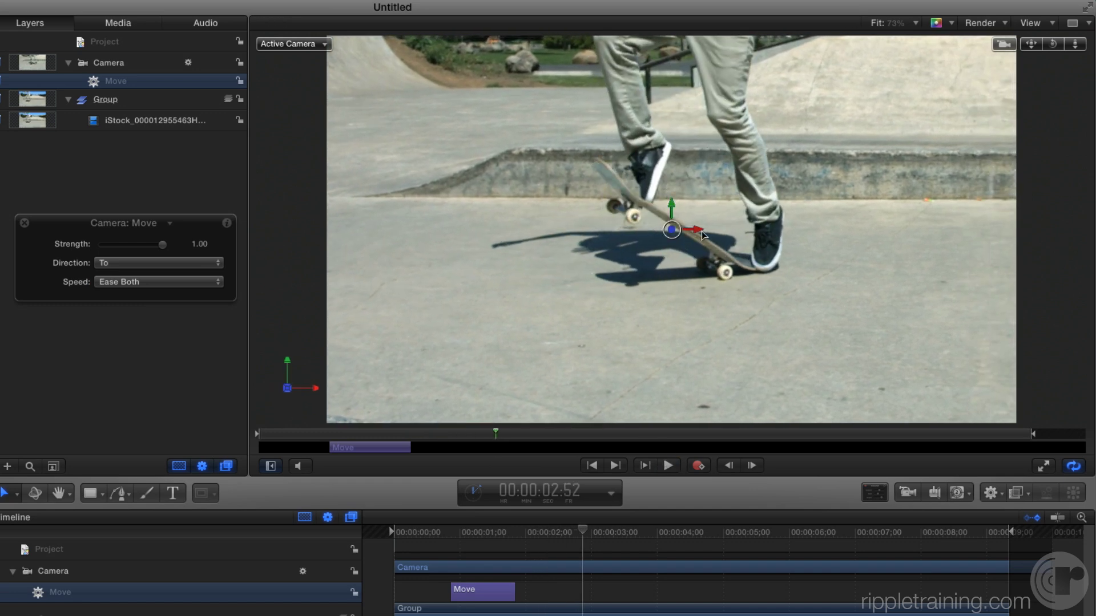
Shift the camera sideways to frame the board and lengthen the Move to end at 00:00:02:12
left_click_drag(694, 230, 625, 233)
key("Home")
key("space")
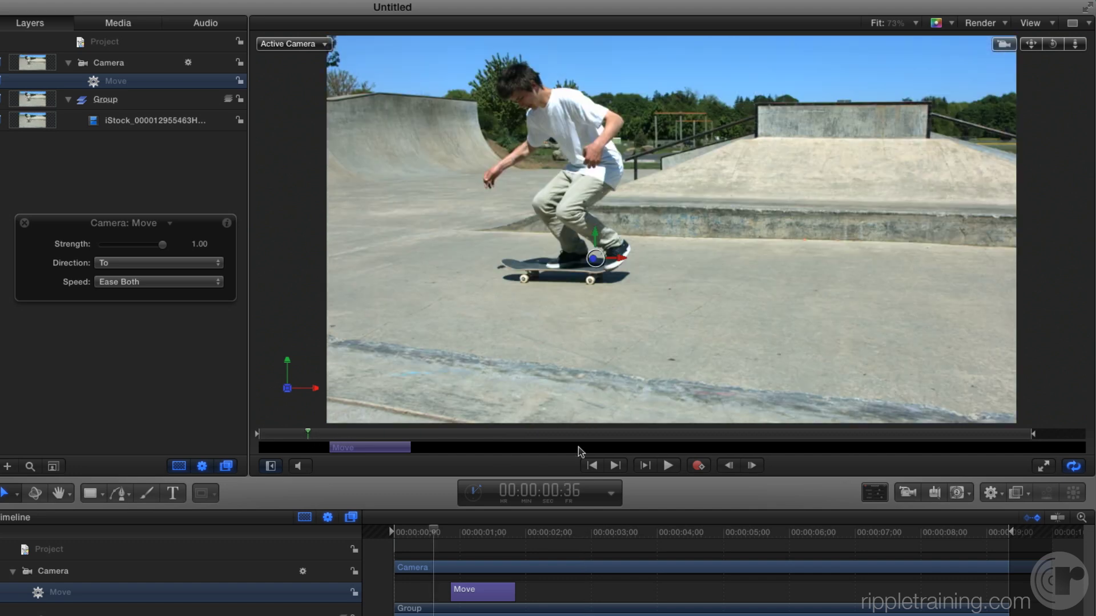
left_click(667, 467)
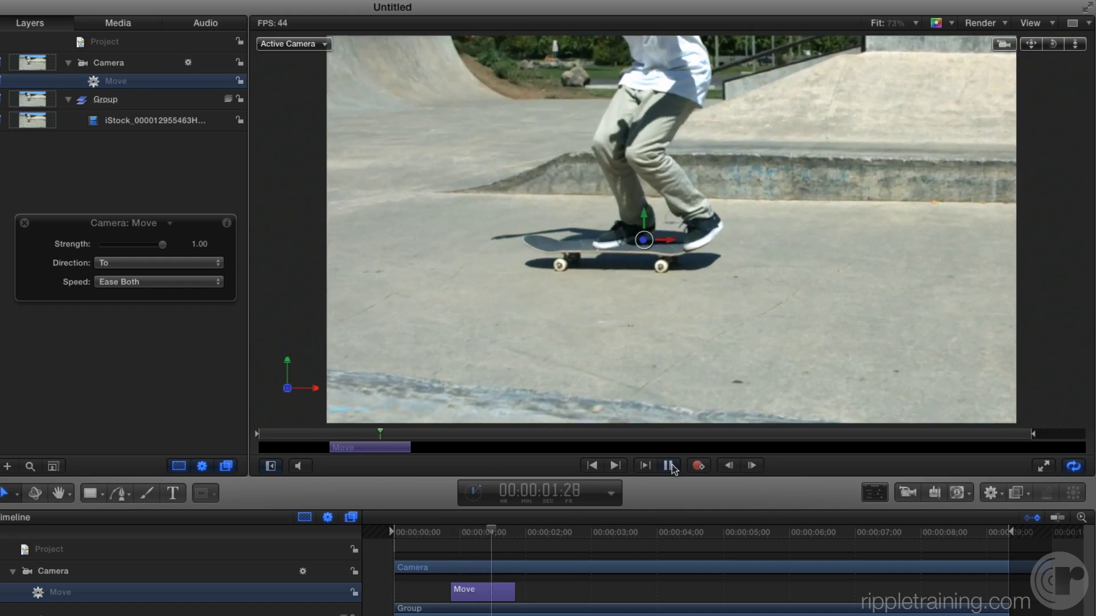
left_click(667, 466)
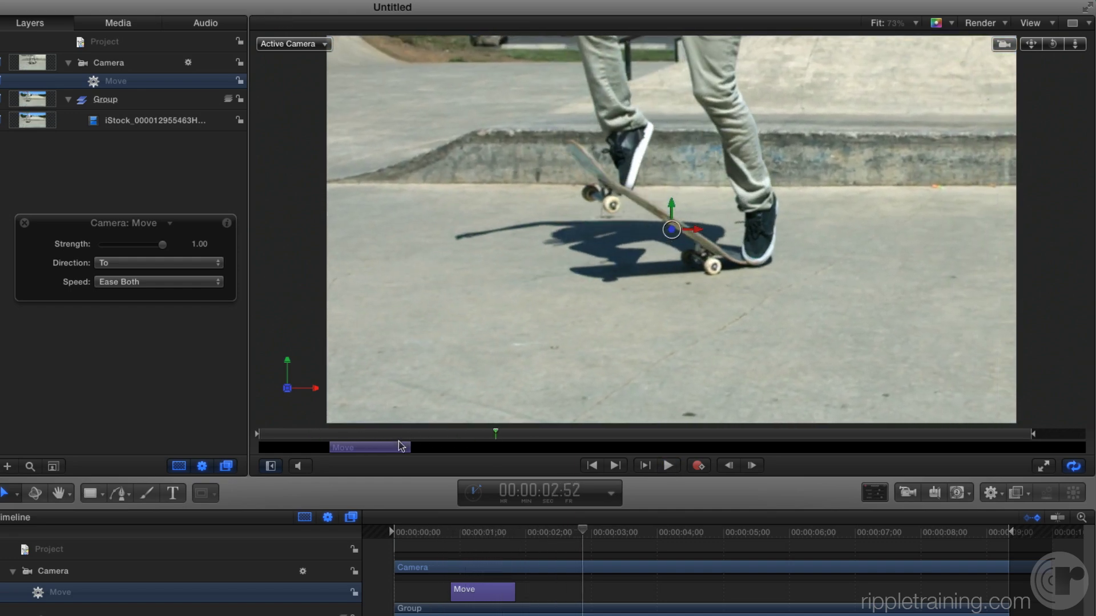
left_click_drag(406, 448, 442, 447)
Scrub to the end of the first move and paste a copy of the Move behavior there
left_click(668, 466)
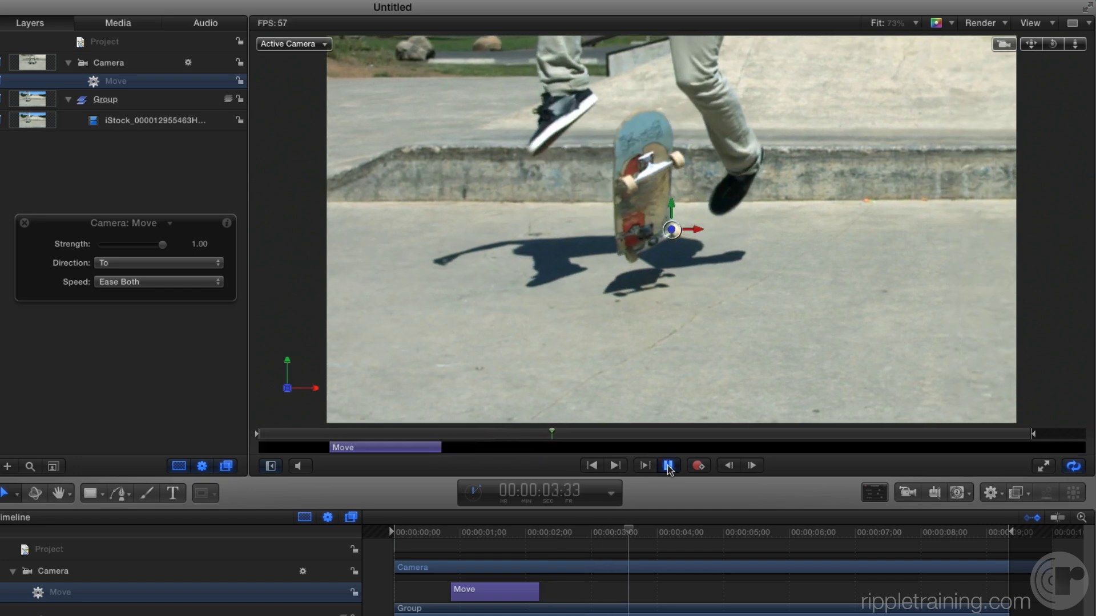
left_click(667, 466)
left_click(331, 435)
left_click_drag(331, 435, 556, 439)
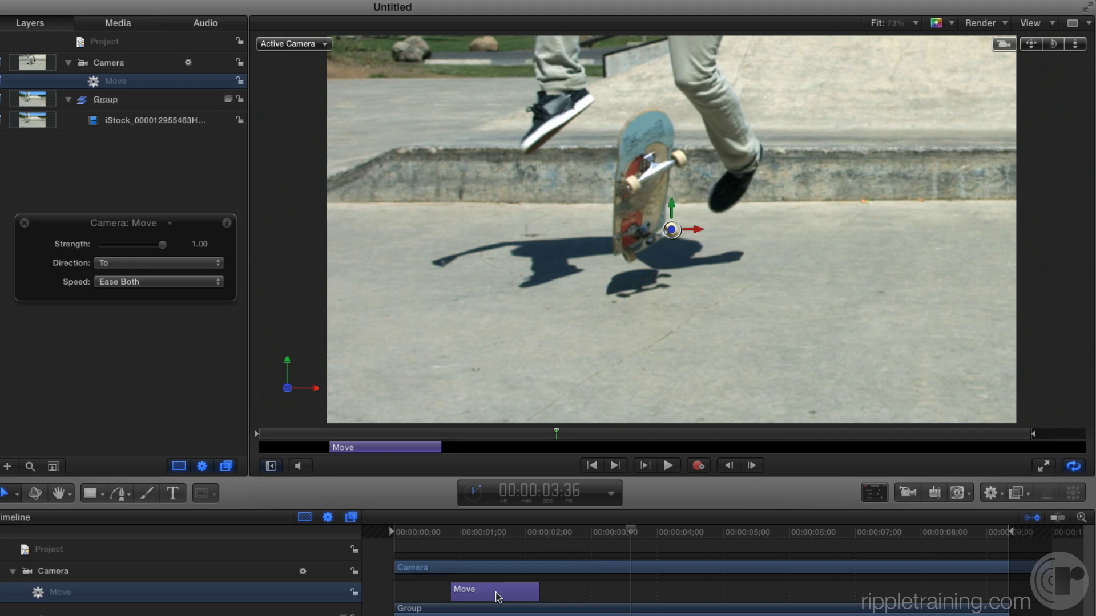
key("super+c")
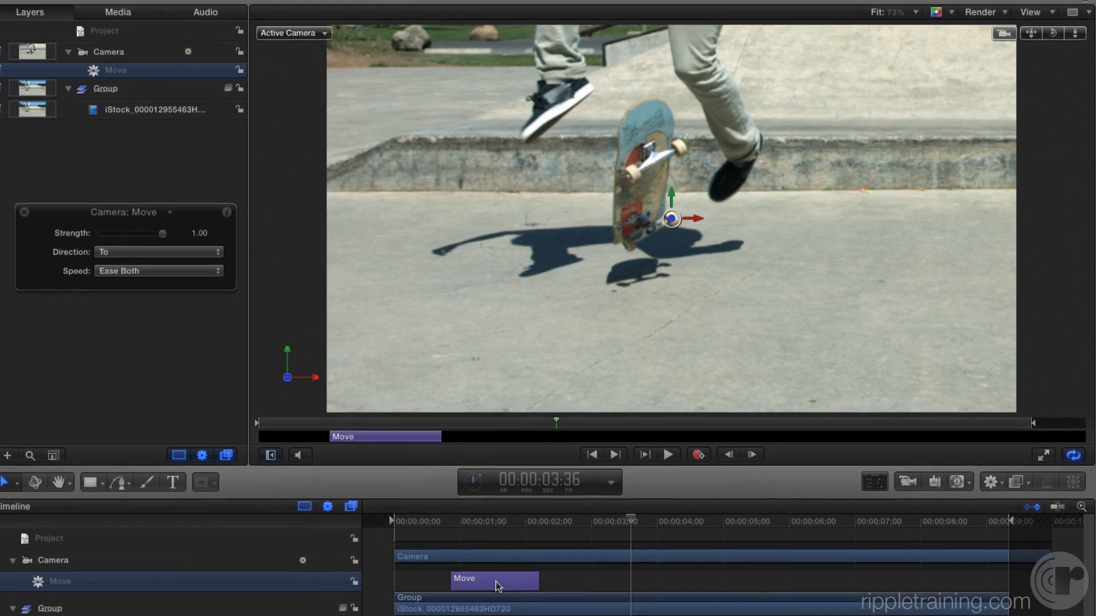
key("super+v")
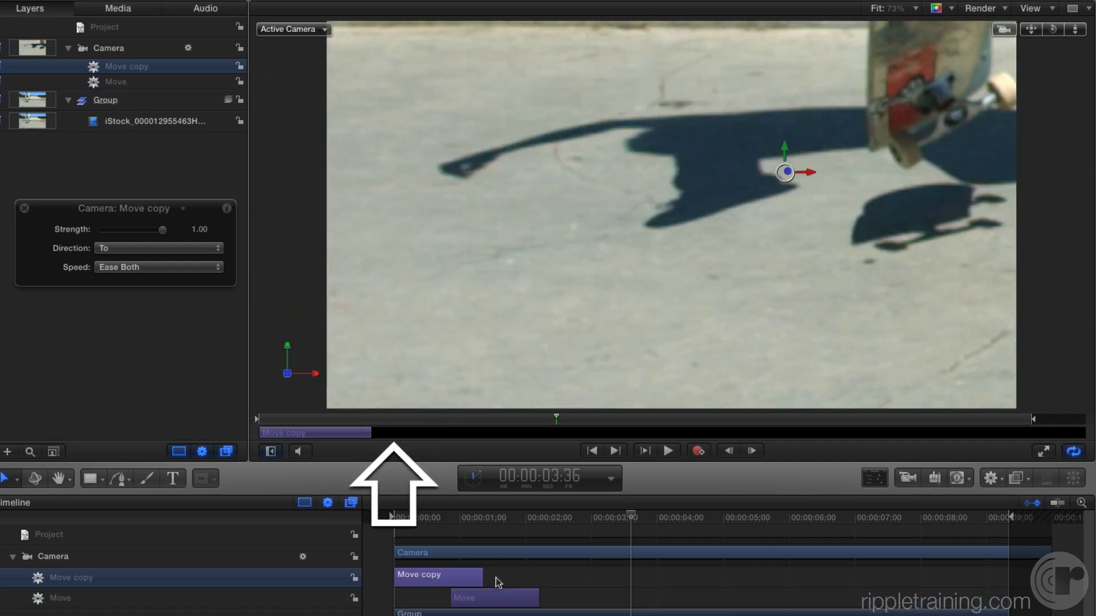
Align the copied Move to the playhead and raise the camera to frame the airborne skater
key("bracketleft")
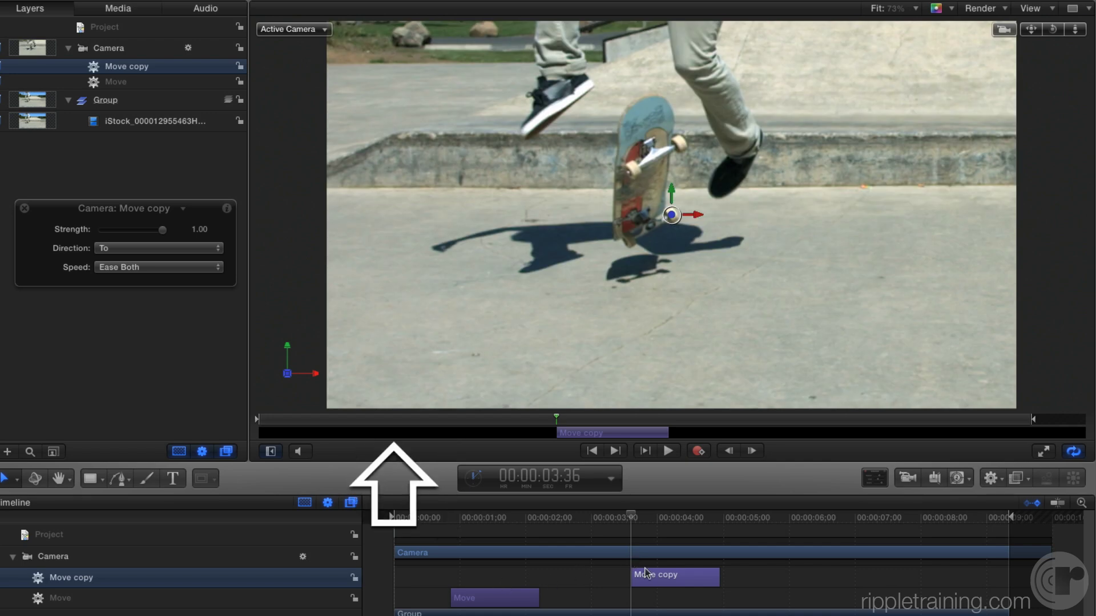
key("shift+o")
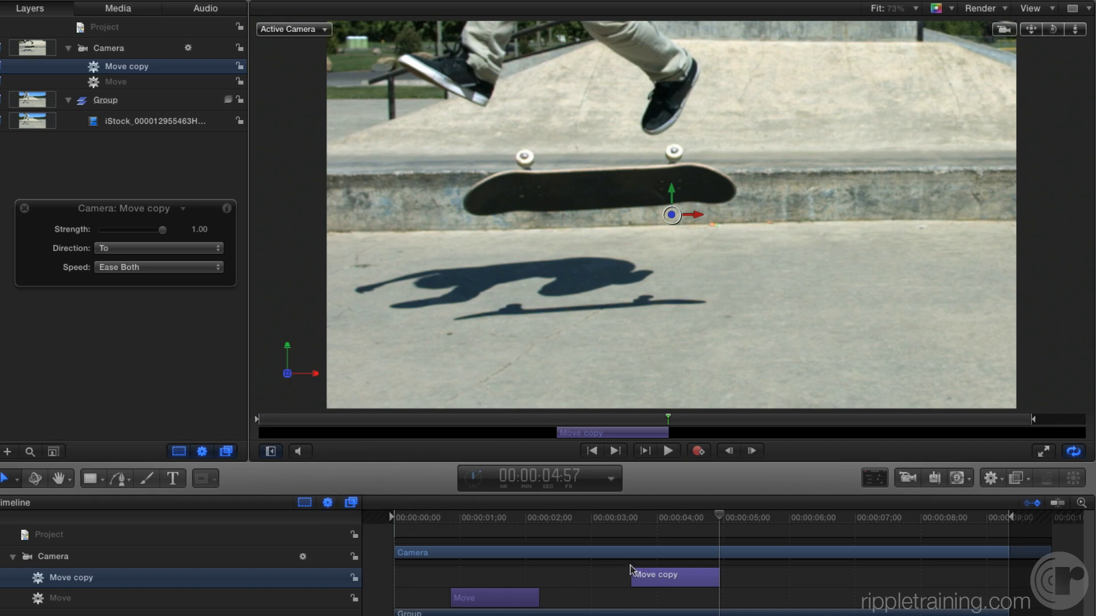
left_click_drag(672, 194, 660, 74)
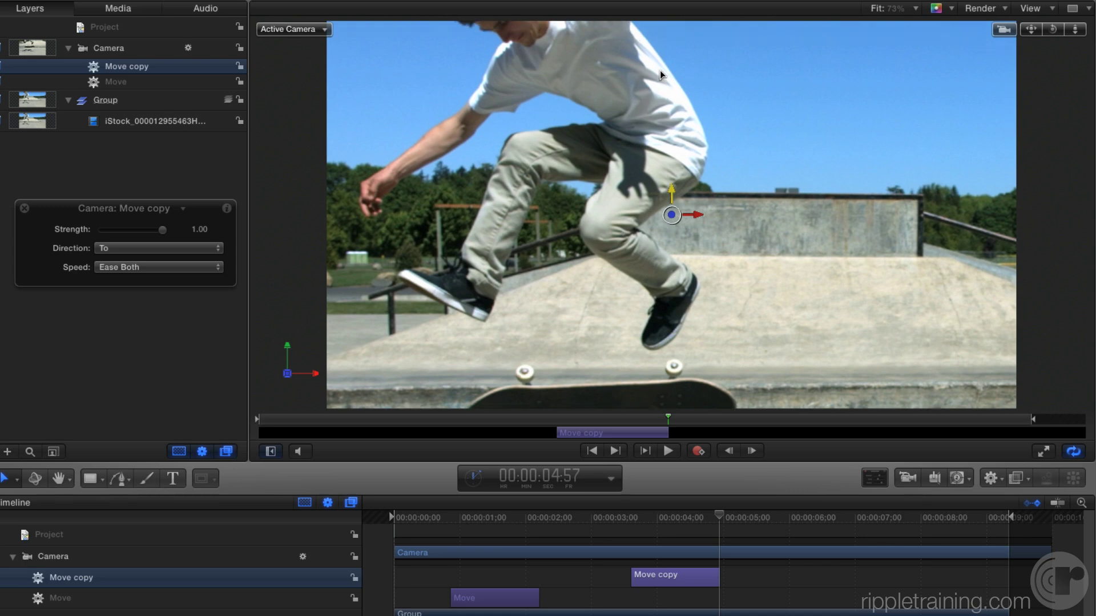
left_click_drag(671, 215, 701, 227)
Stop playback at 6:25 and paste Move copy 1 starting there, running to 00:00:07:46
left_click(432, 515)
key("space")
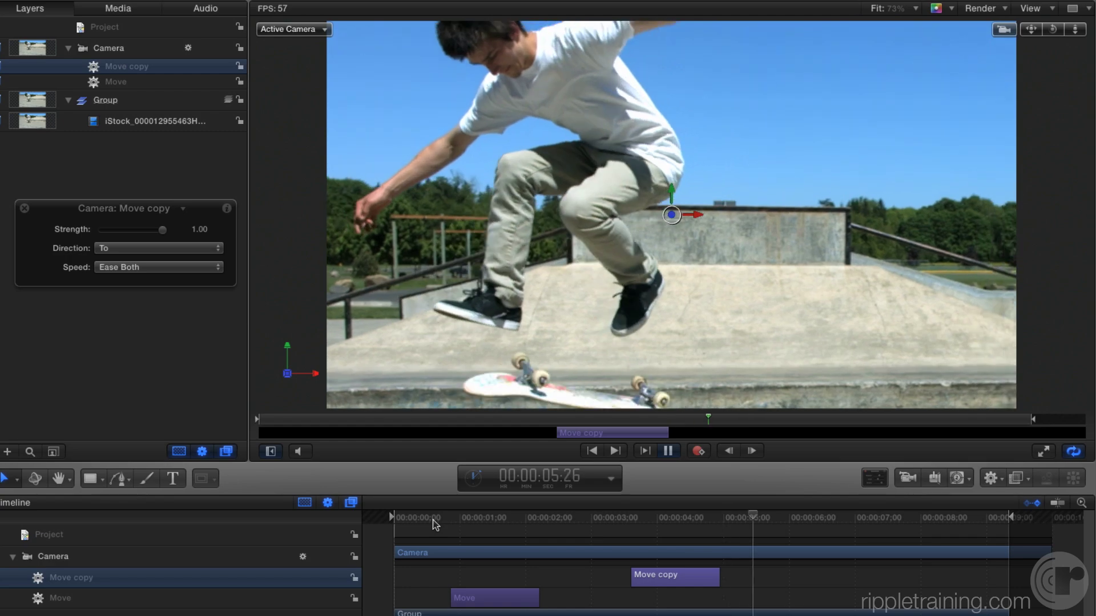
key("space")
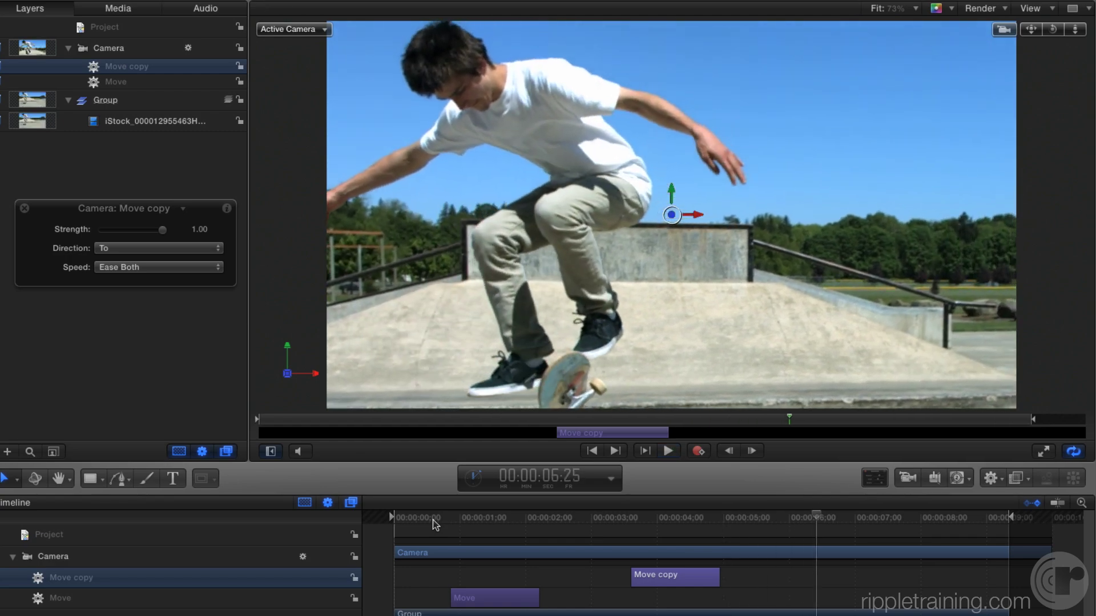
key("super+v")
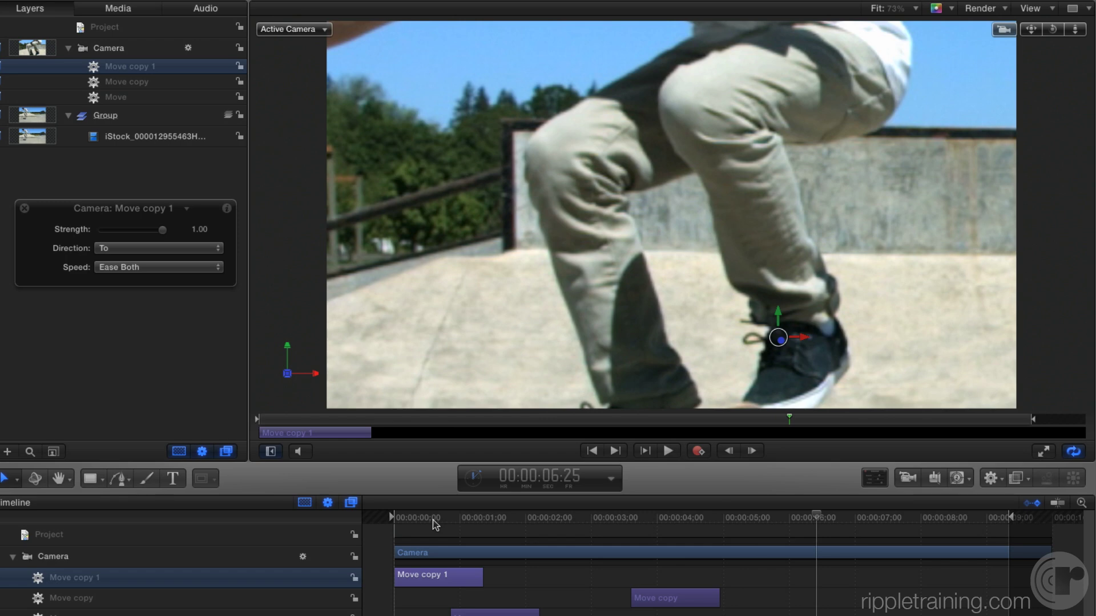
key("shift+bracketleft")
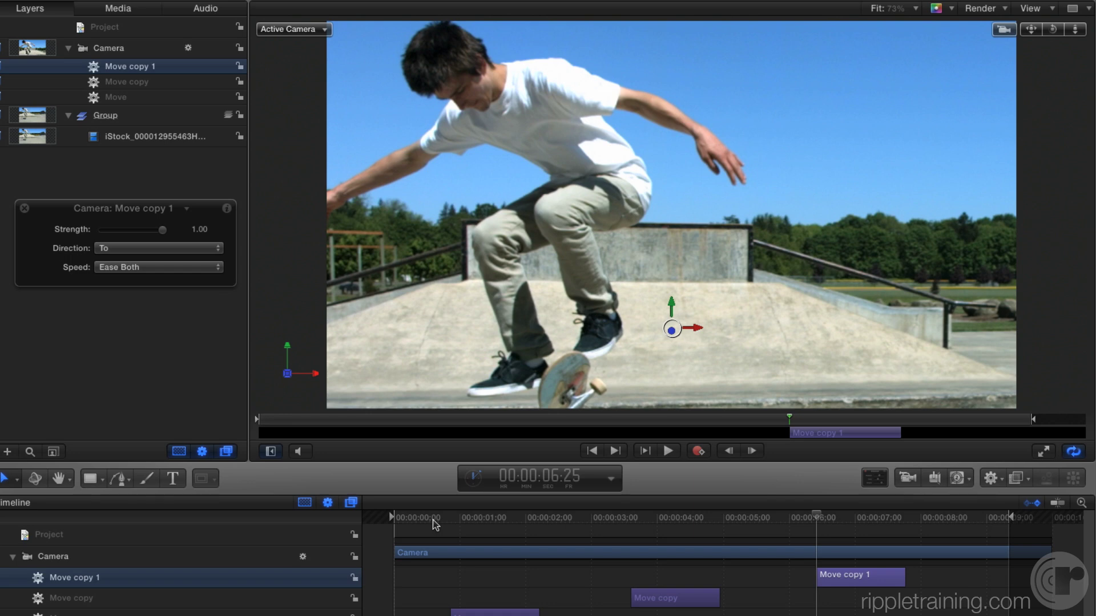
key("shift+o")
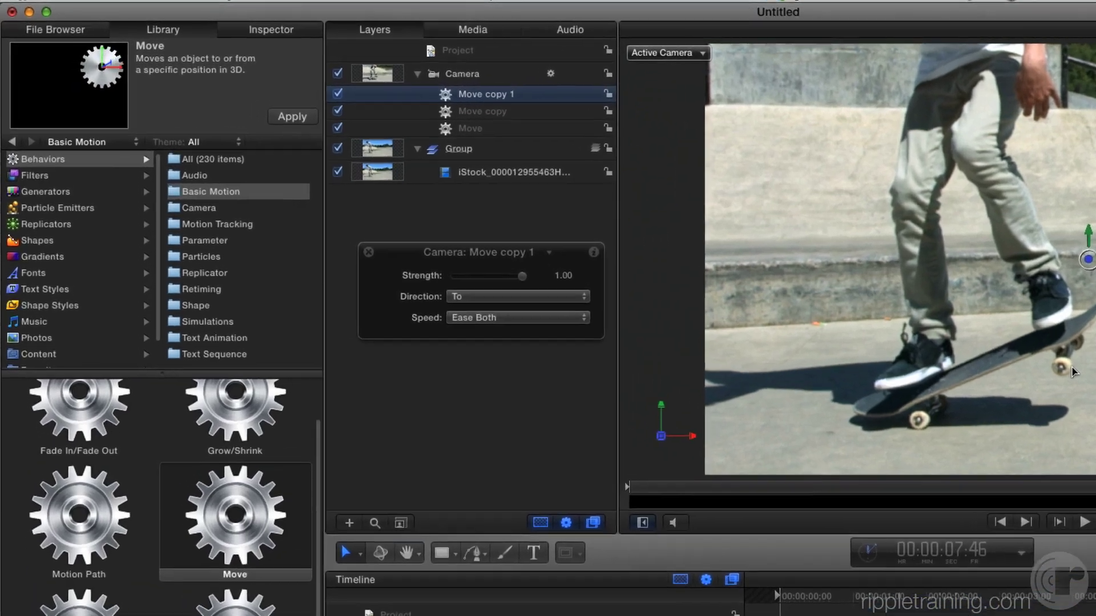
Reset Move copy 1 in the Behaviors inspector to position 0, 0 px with Constant speed
key("super+3")
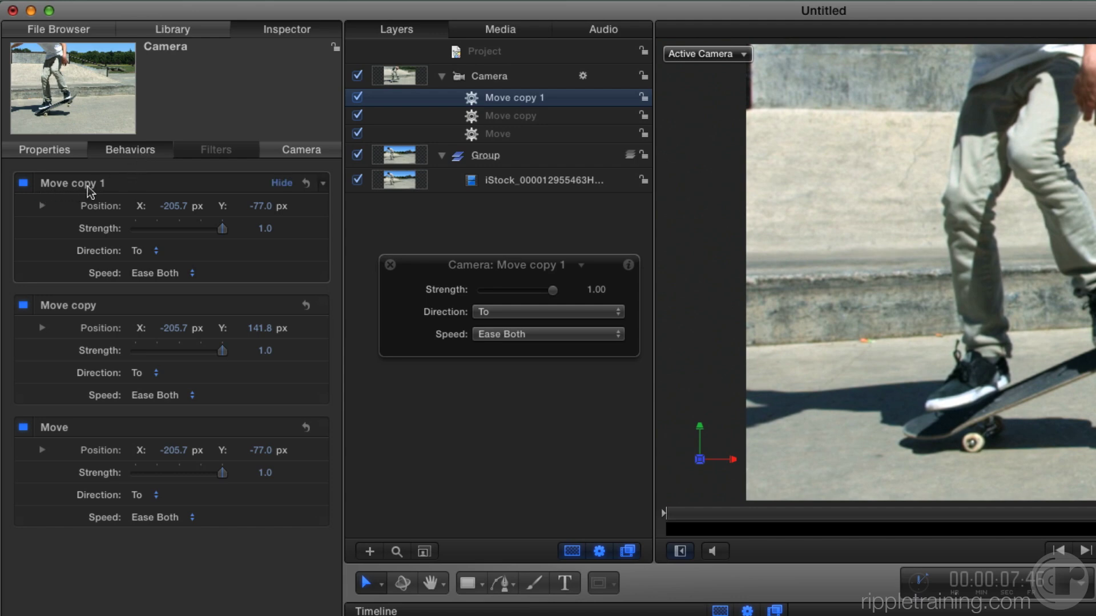
left_click(306, 183)
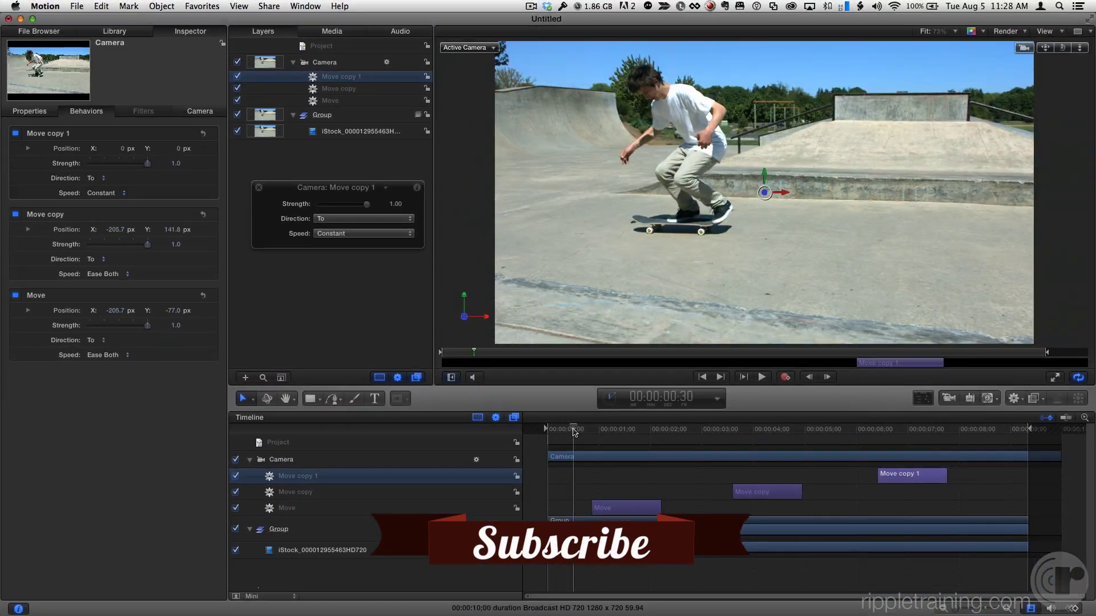
Play the full animation, nudge the first Move earlier, and trim the end of Move copy
left_click_drag(714, 531, 670, 531)
key("space")
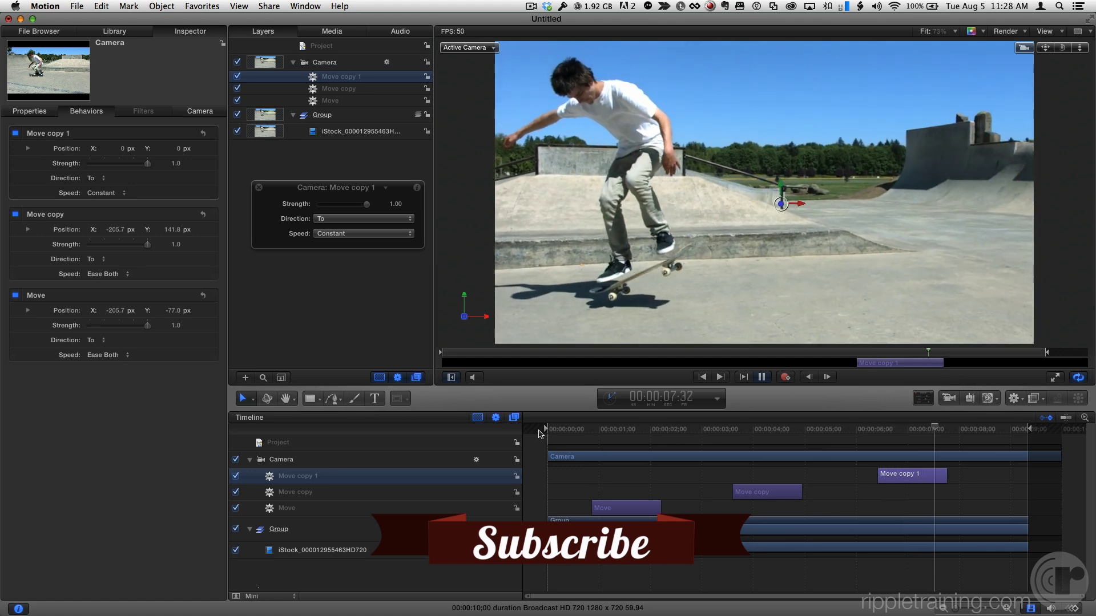
key("space")
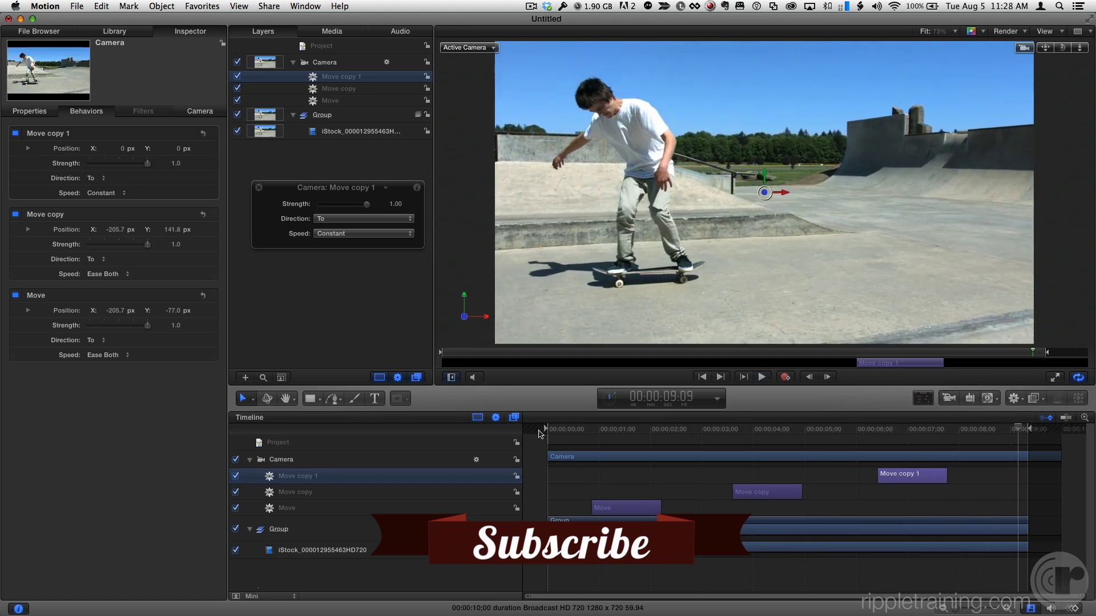
left_click(574, 437)
mouse_move(616, 508)
left_mouse_down()
mouse_move(627, 509)
mouse_move(608, 514)
left_mouse_up()
key("space")
key("space")
left_click_drag(800, 494, 797, 493)
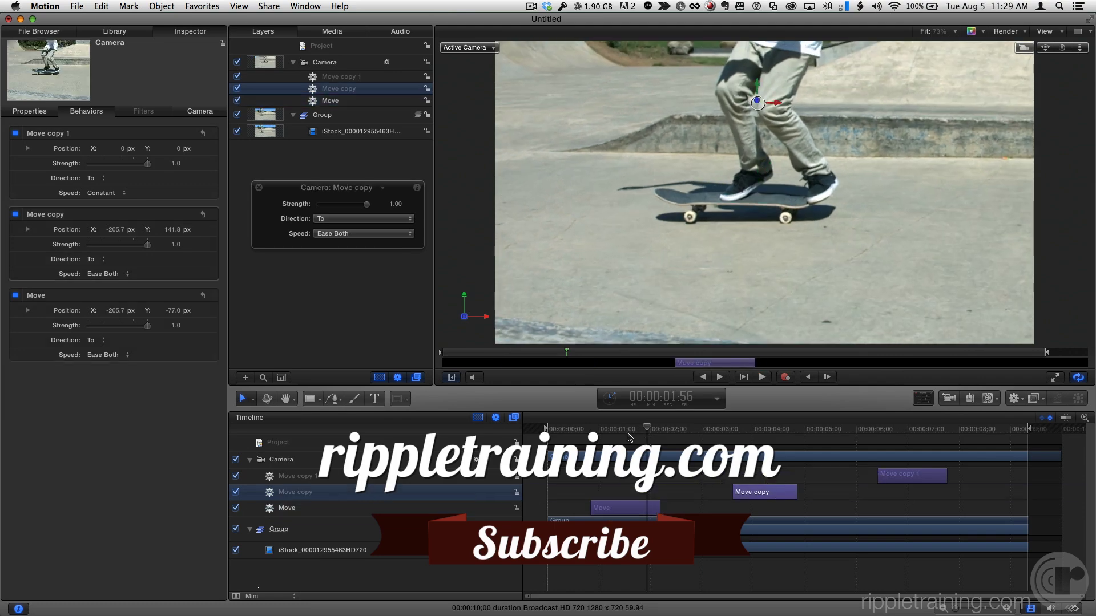